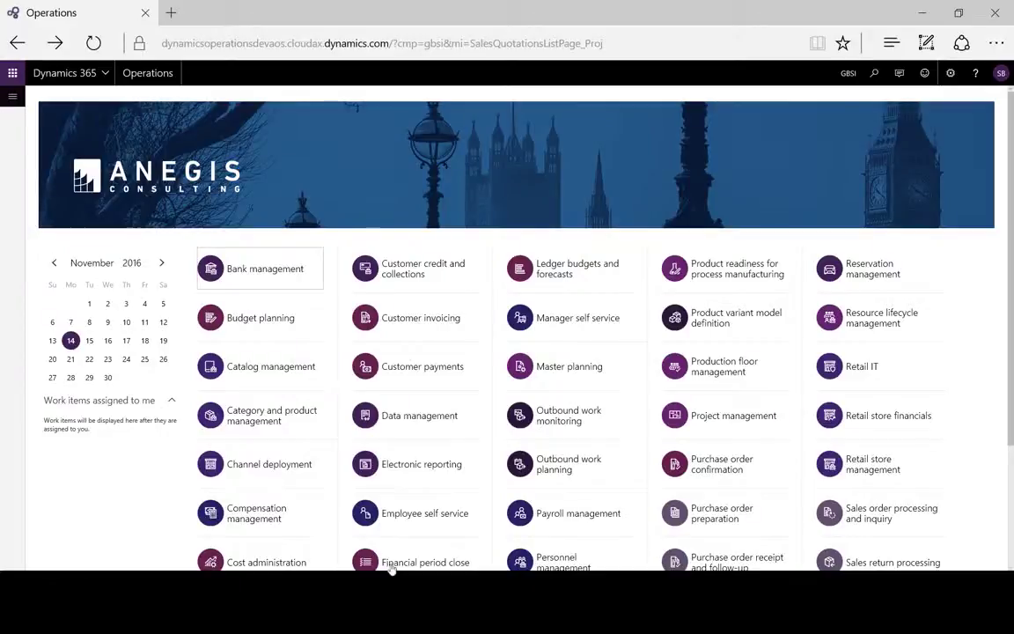
- Start a new project quotation from the project quotations list, with account type Customer and Central Bicycle Specialists as the customer
click(12, 94)
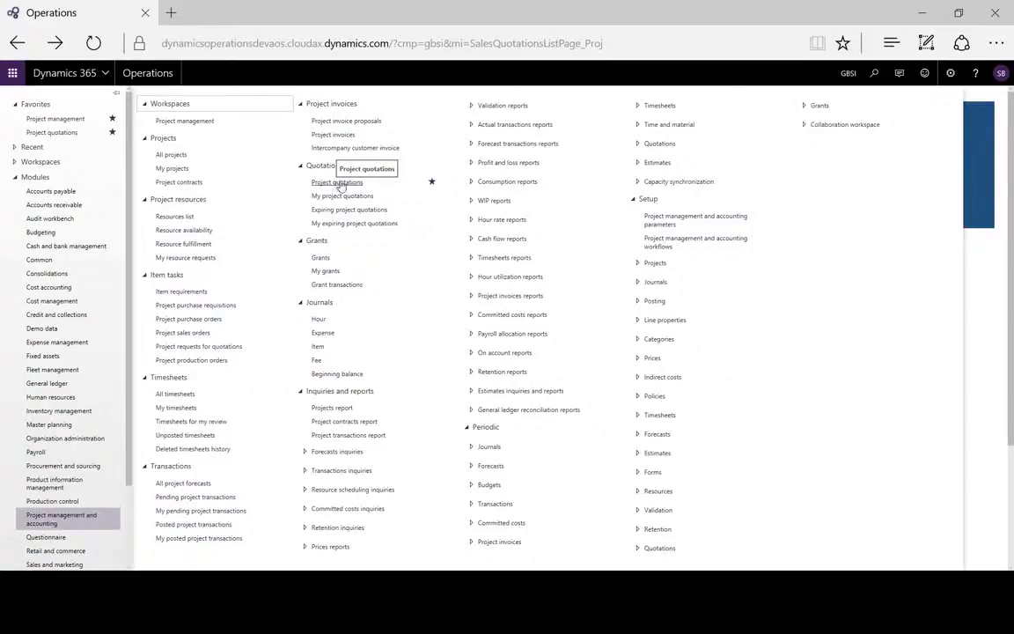
click(59, 134)
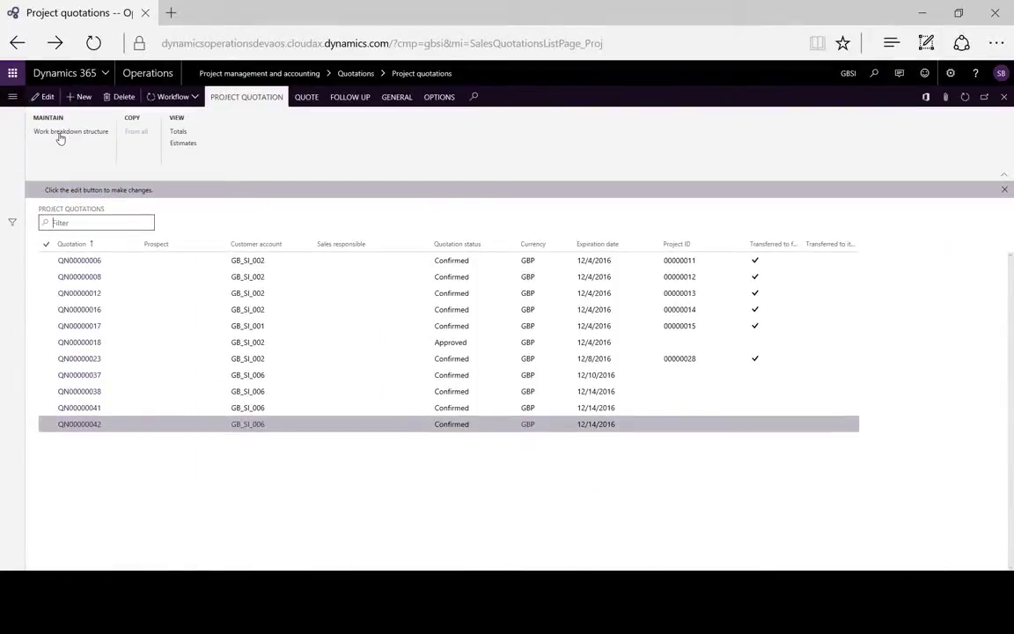
click(81, 99)
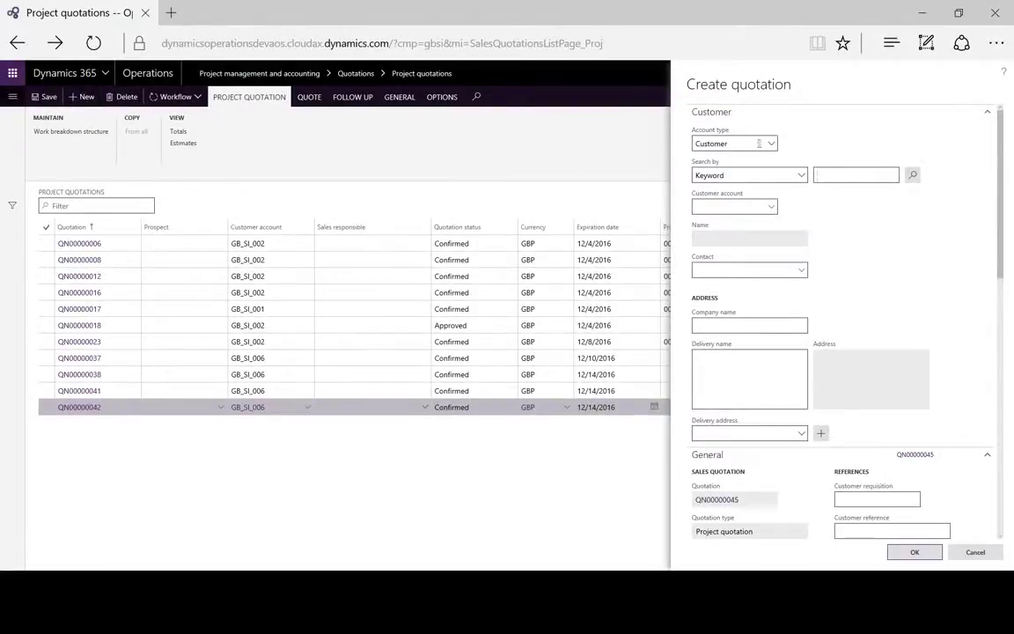
click(770, 145)
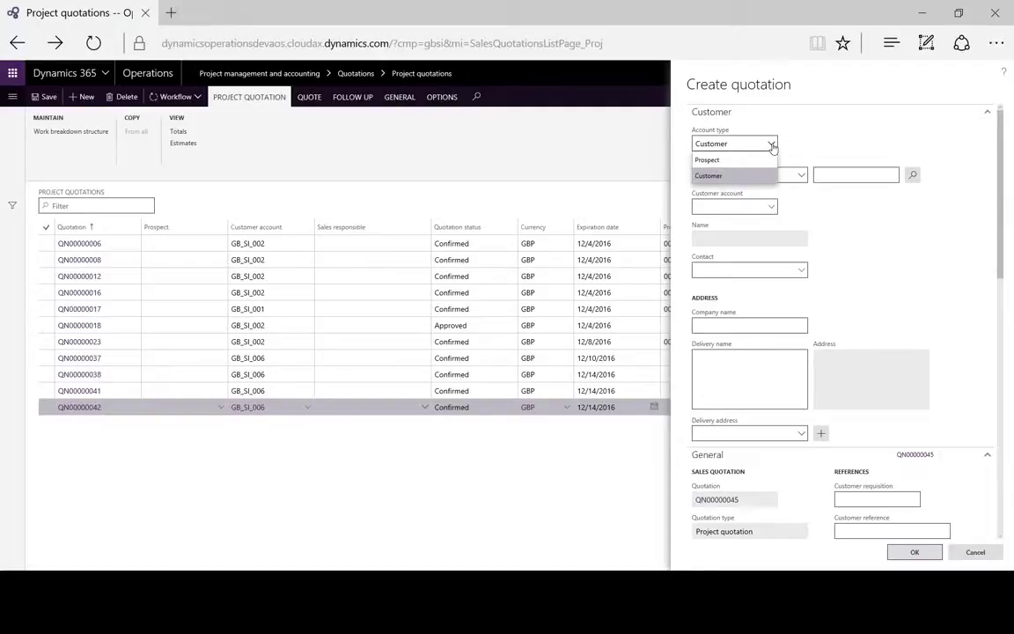
click(772, 146)
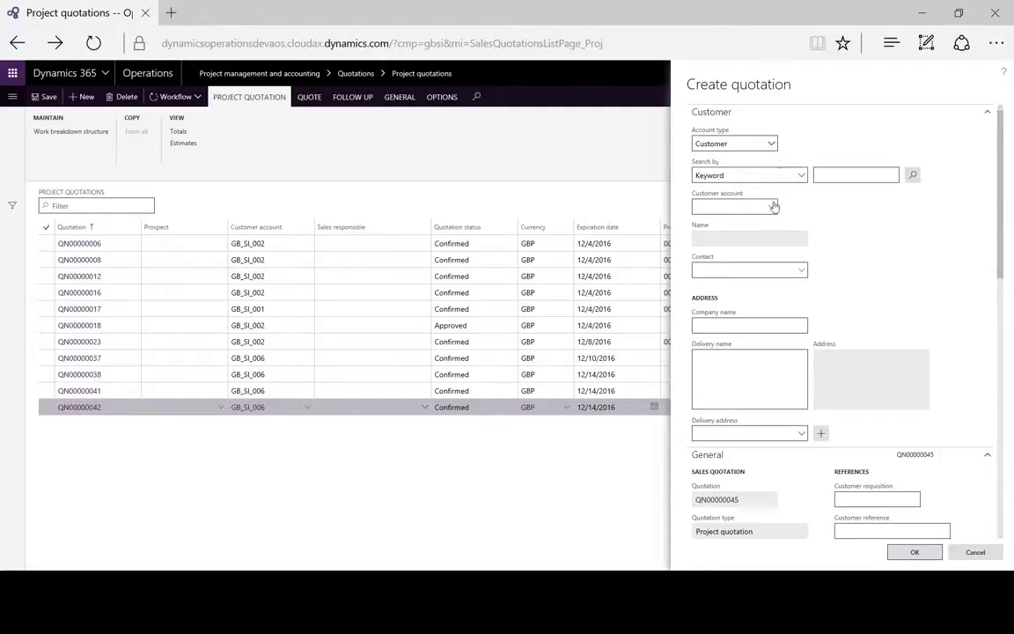
click(772, 209)
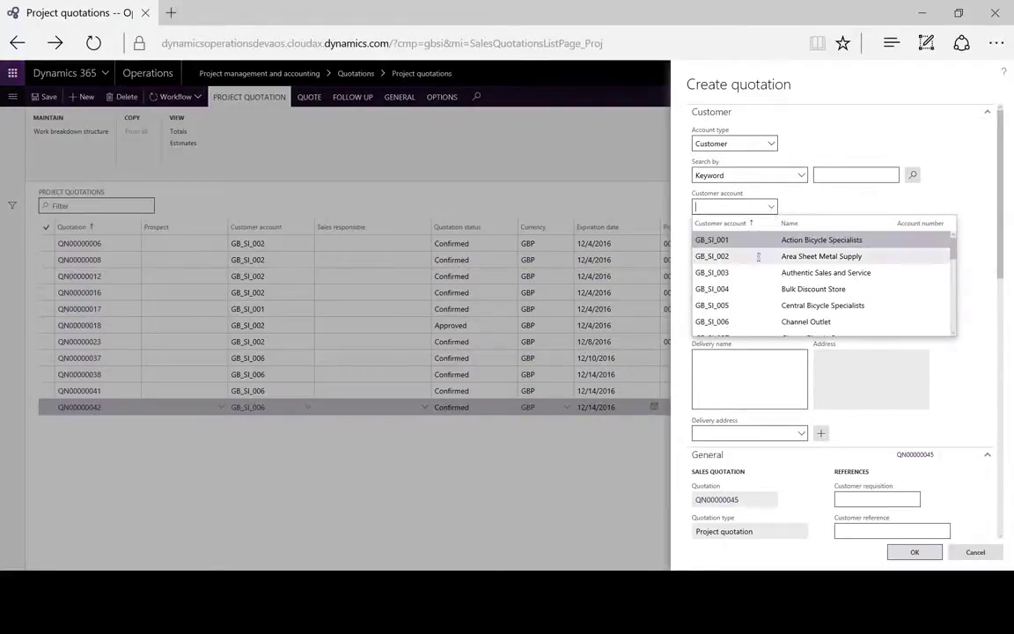
click(745, 305)
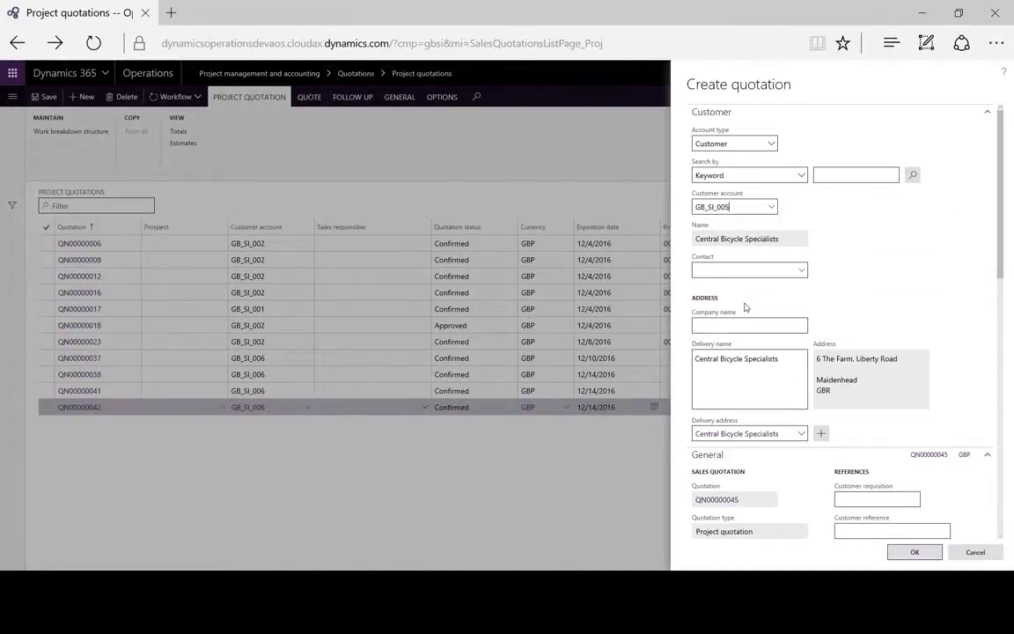
- Create the quotation with the remaining default details and decline creating an opportunity record
scroll(803, 449, down, 5)
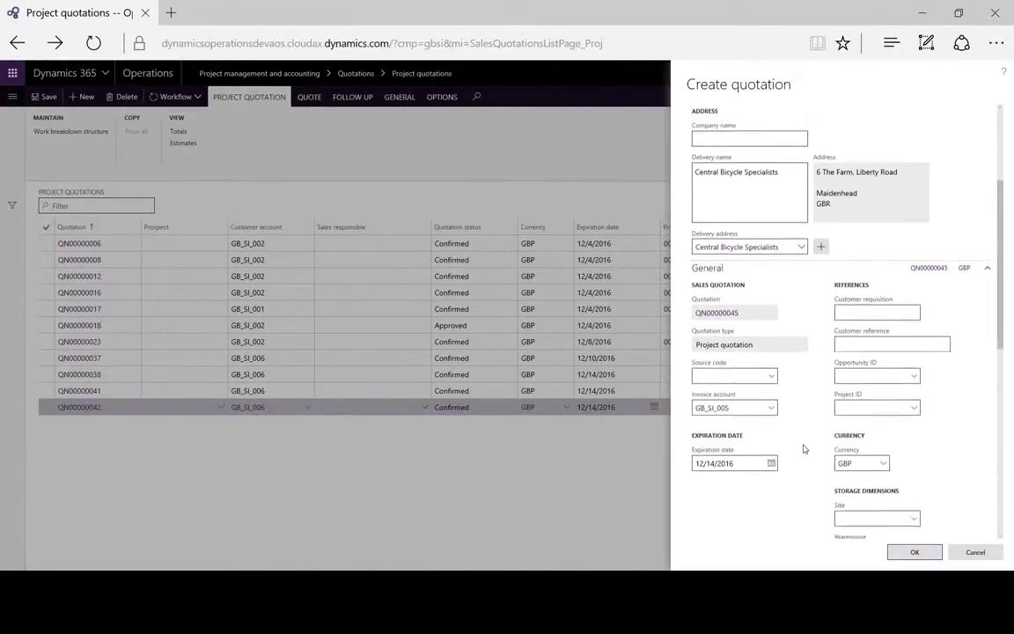
scroll(802, 449, down, 5)
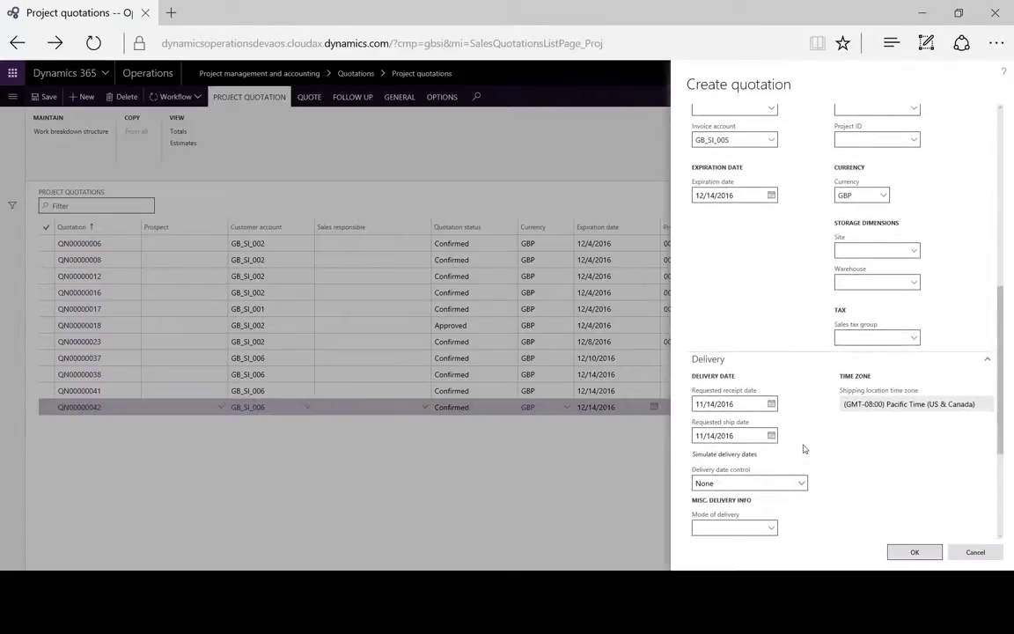
scroll(801, 432, down, 3)
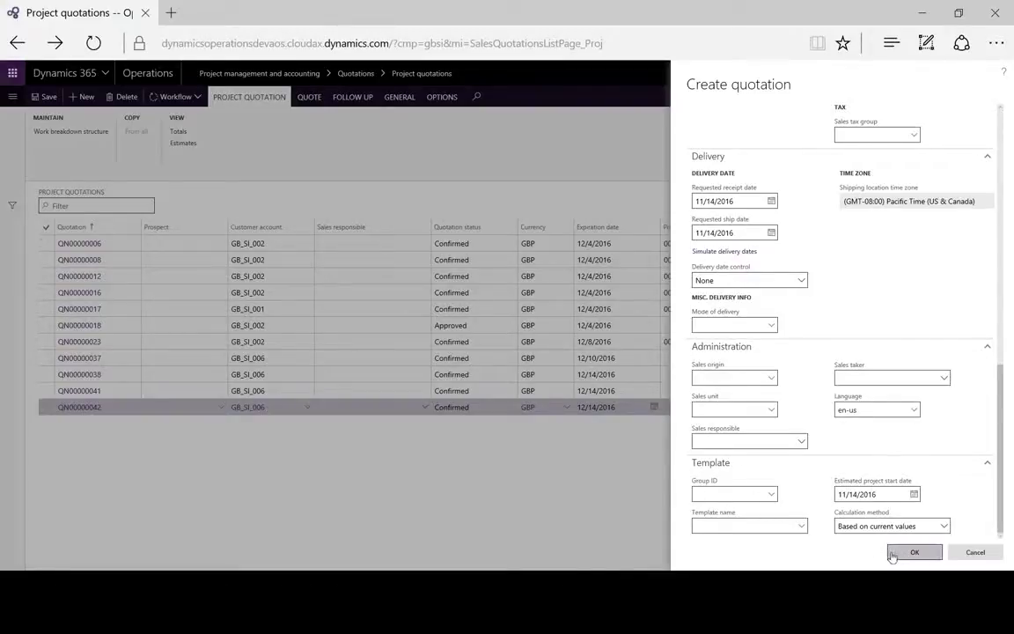
click(926, 554)
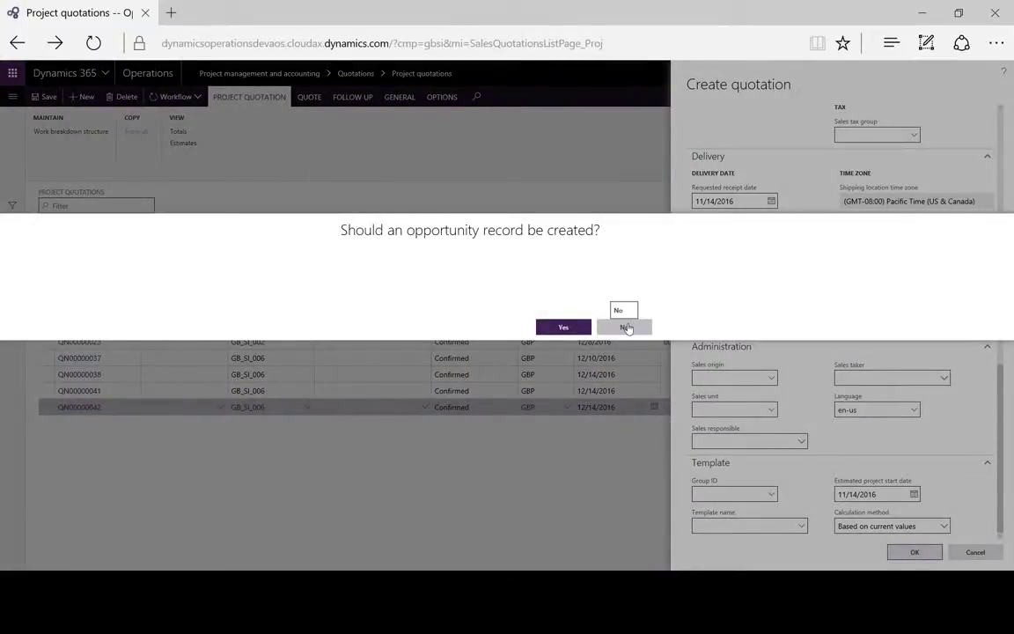
click(626, 328)
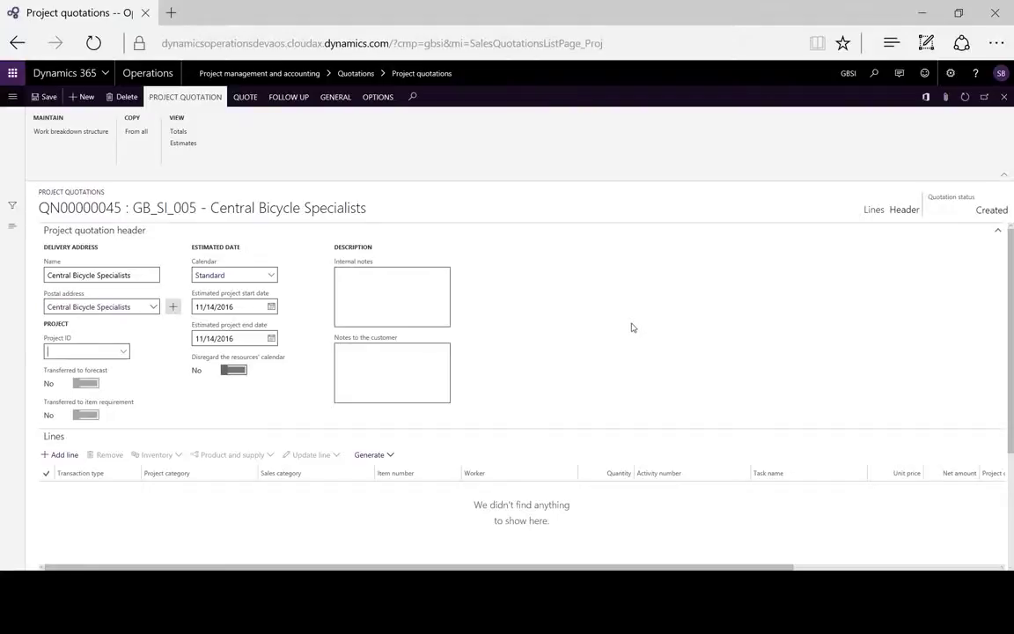
- Review the new quotation's header details and its lines section
click(904, 209)
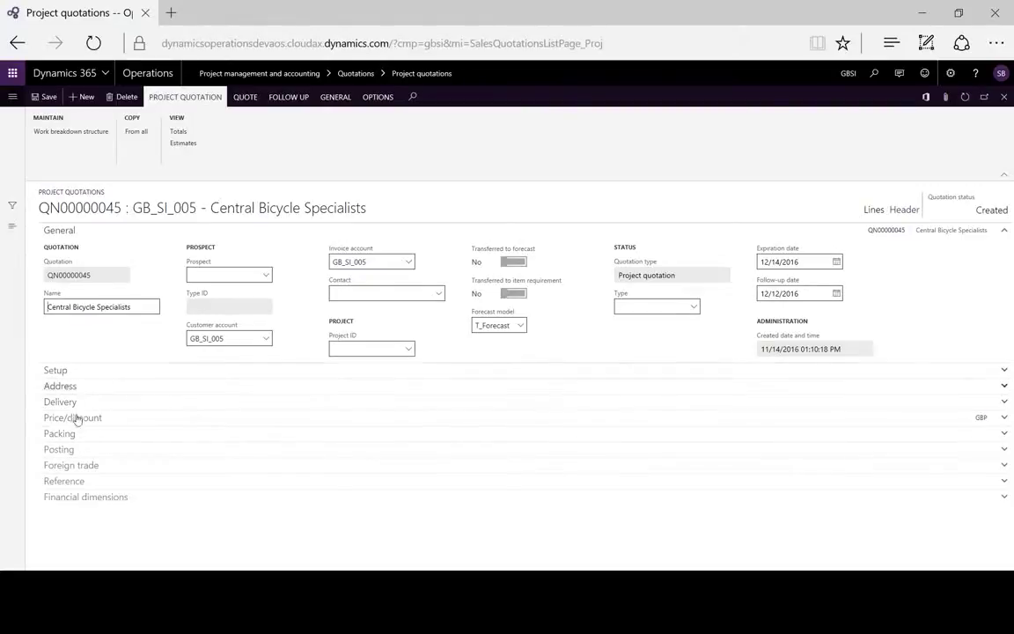
click(872, 209)
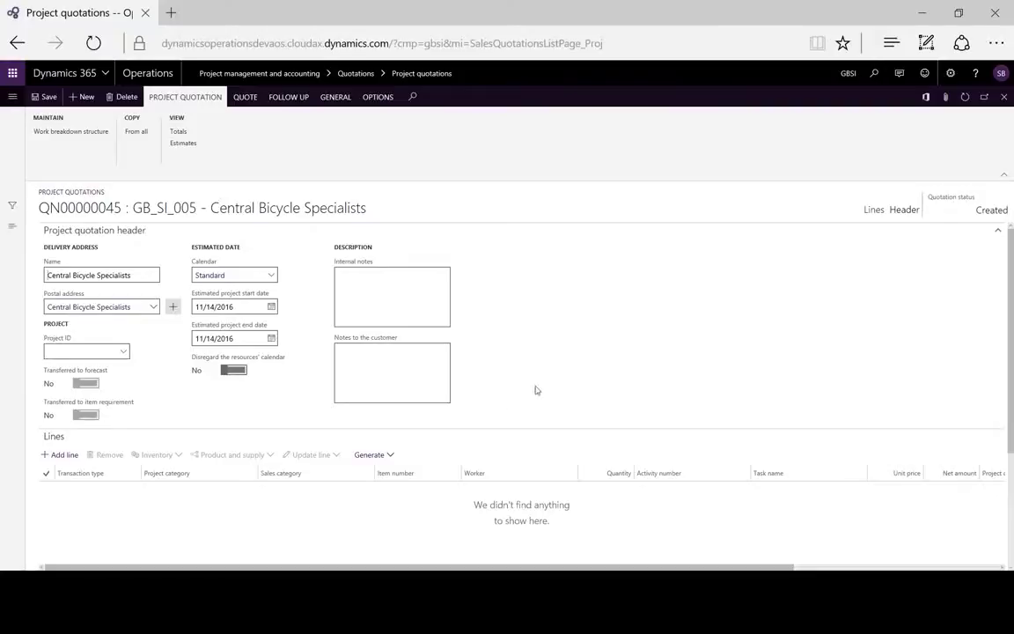
scroll(442, 366, down, 2)
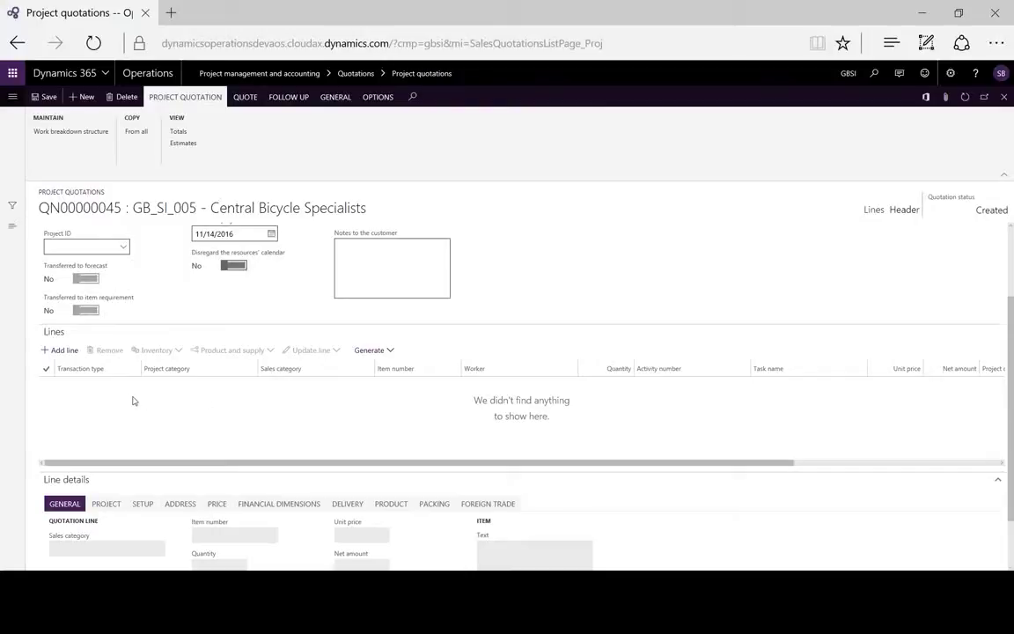
- Import a template into the quotation's work breakdown structure, applying the customer's rate card, and return to the quotation
click(80, 134)
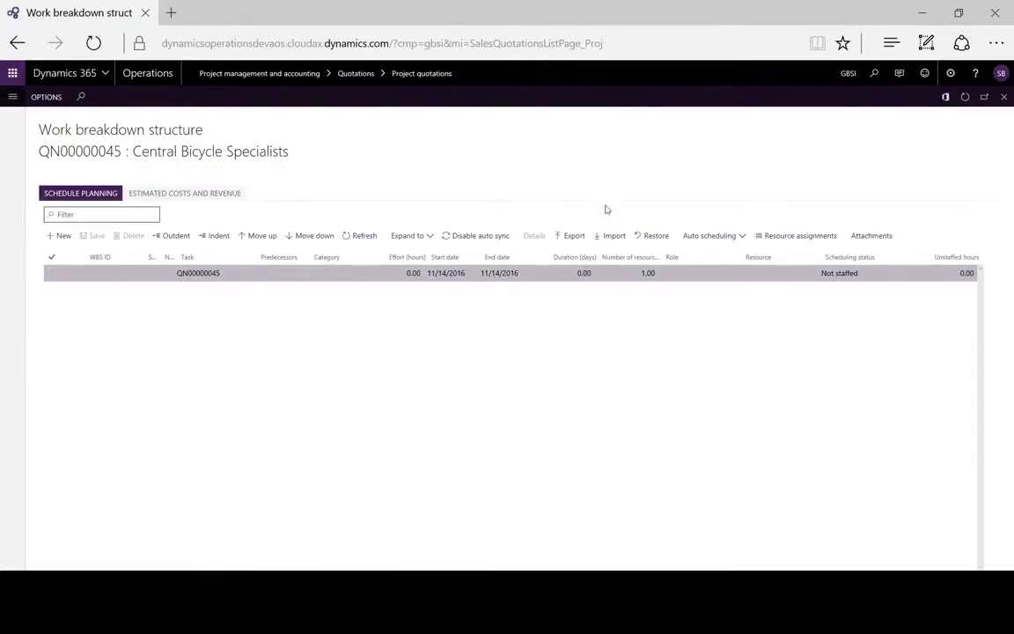
click(614, 236)
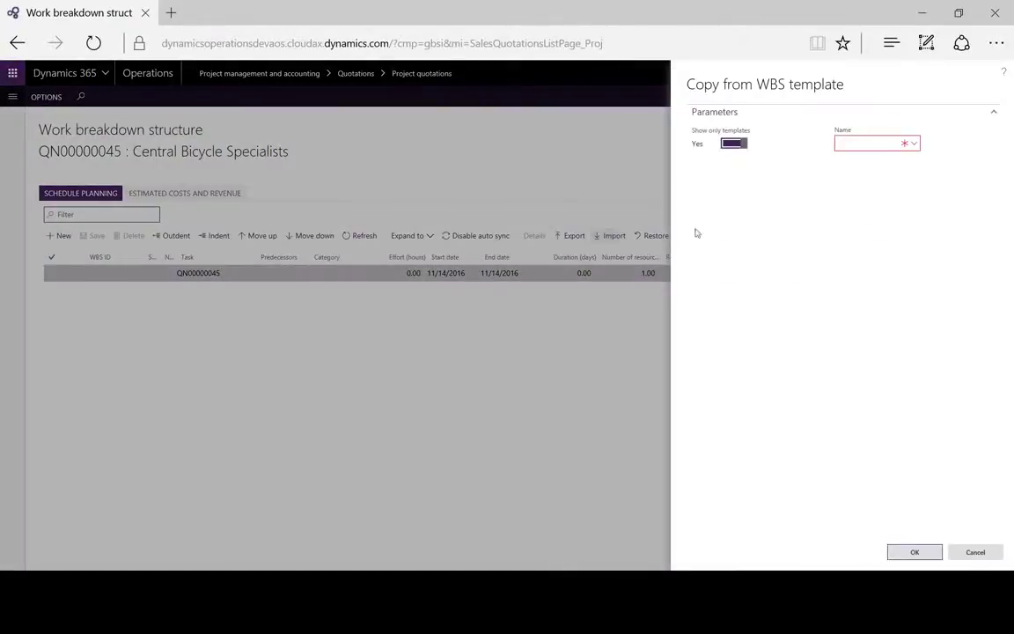
click(914, 144)
click(914, 145)
click(749, 226)
click(910, 552)
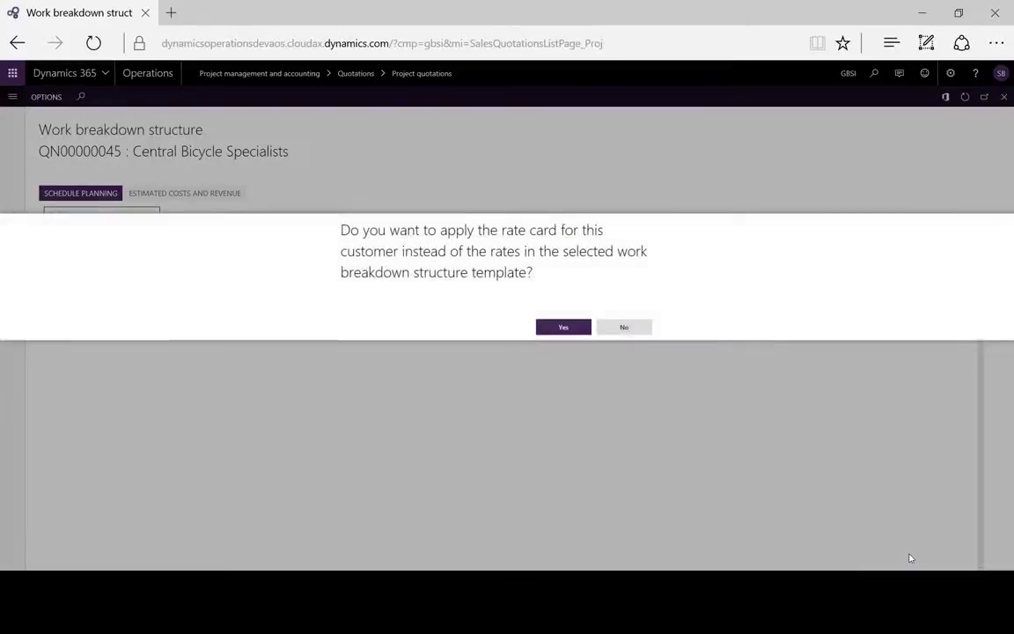
click(565, 328)
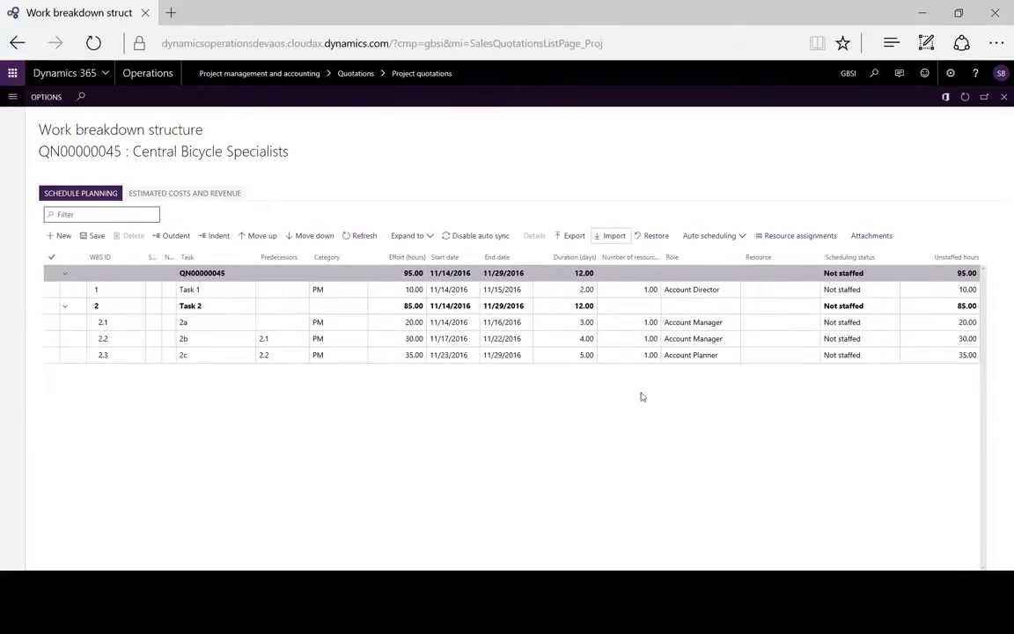
click(1002, 99)
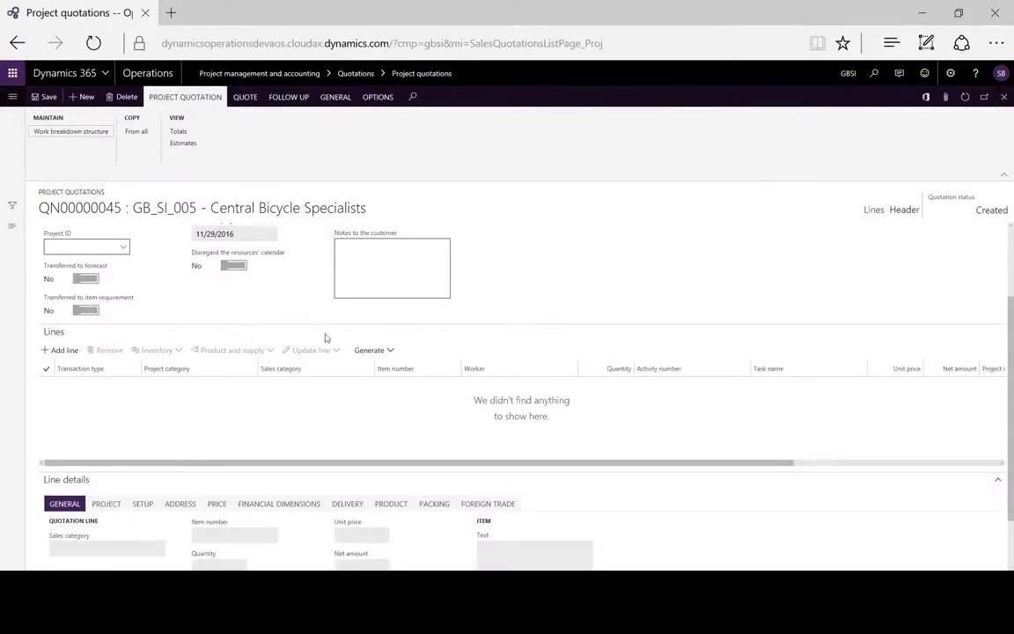
- Create the quotation lines from the WBS and submit the quotation to the review workflow without a comment
click(379, 351)
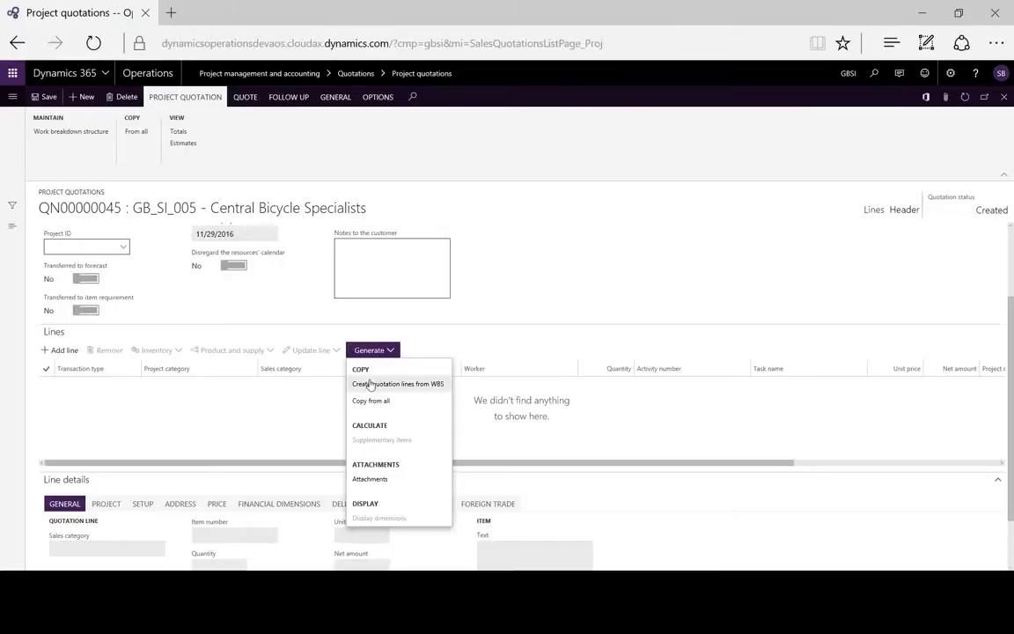
click(382, 385)
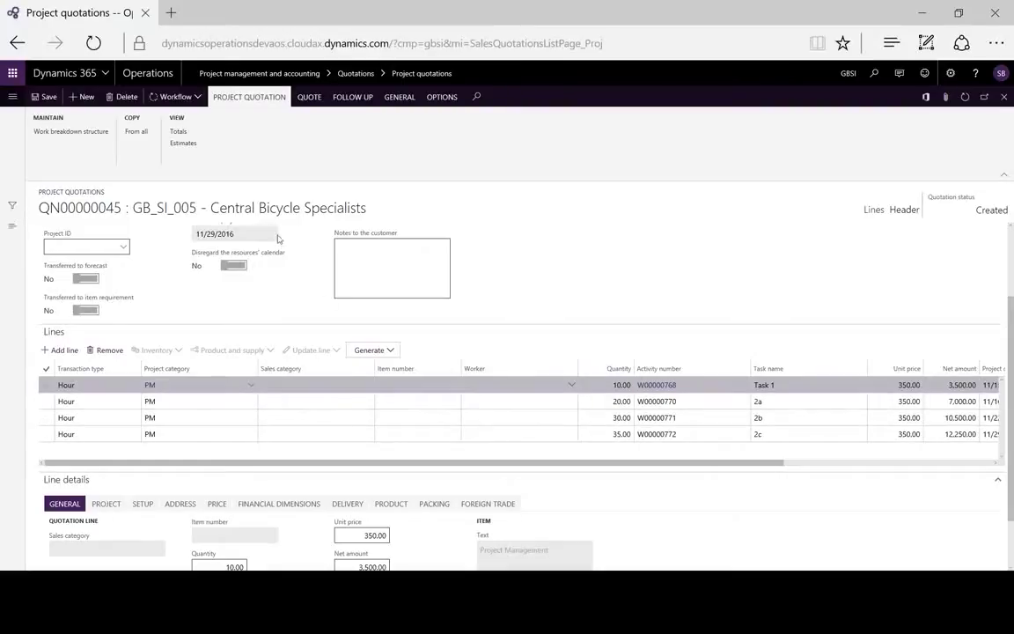
click(186, 97)
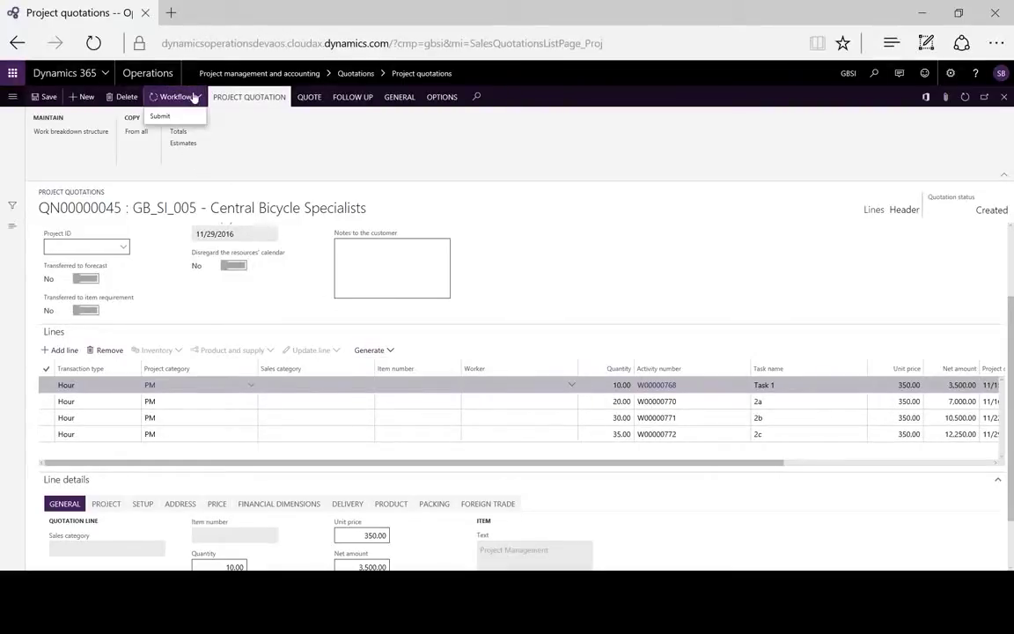
click(173, 117)
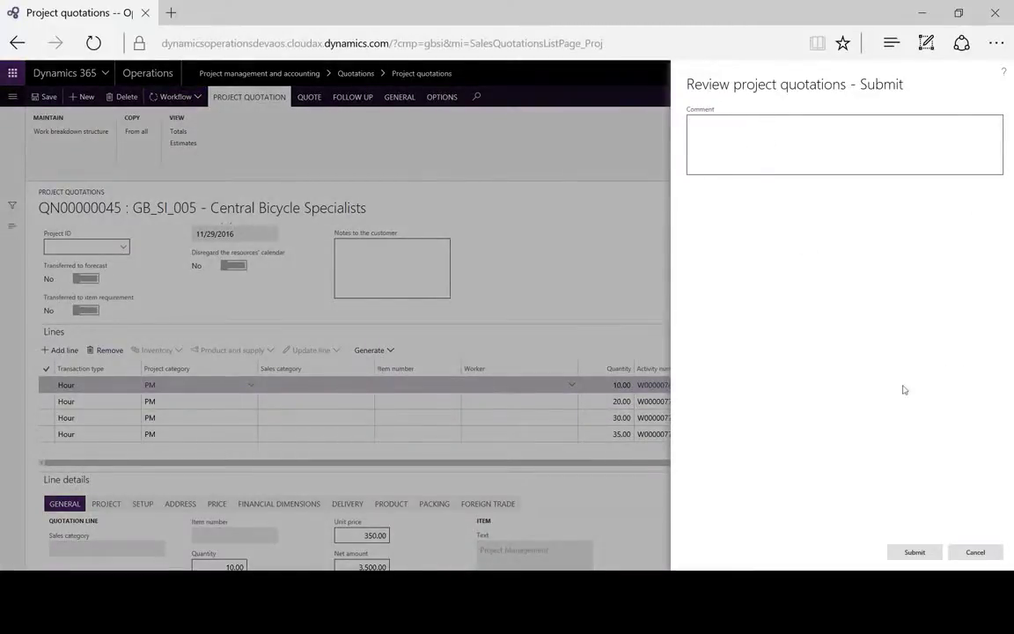
click(915, 551)
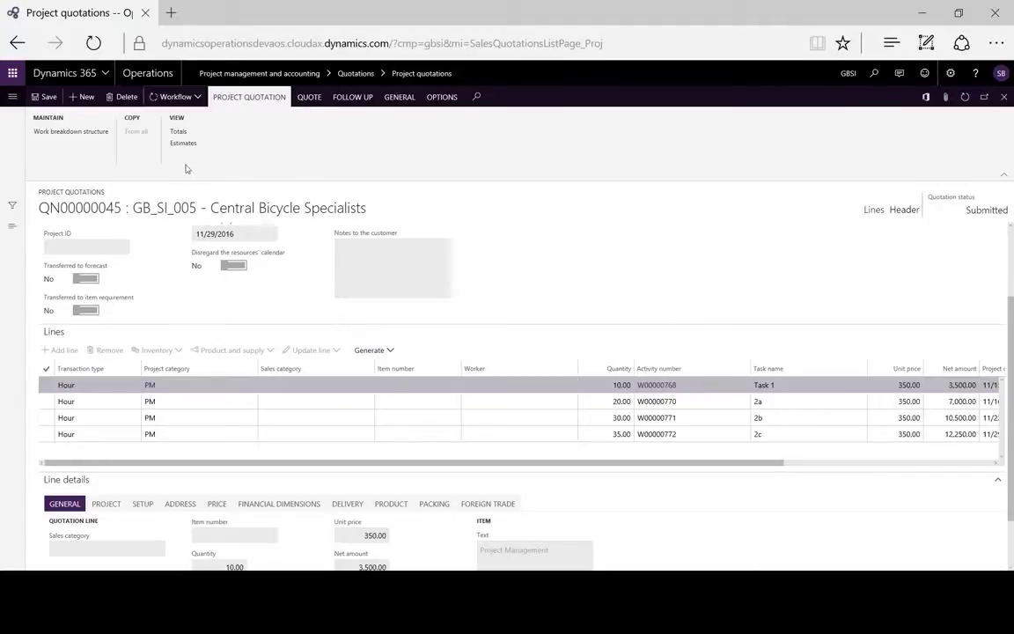
- Examine the quotation's totals and its estimated costs, revenue and profitability
click(178, 132)
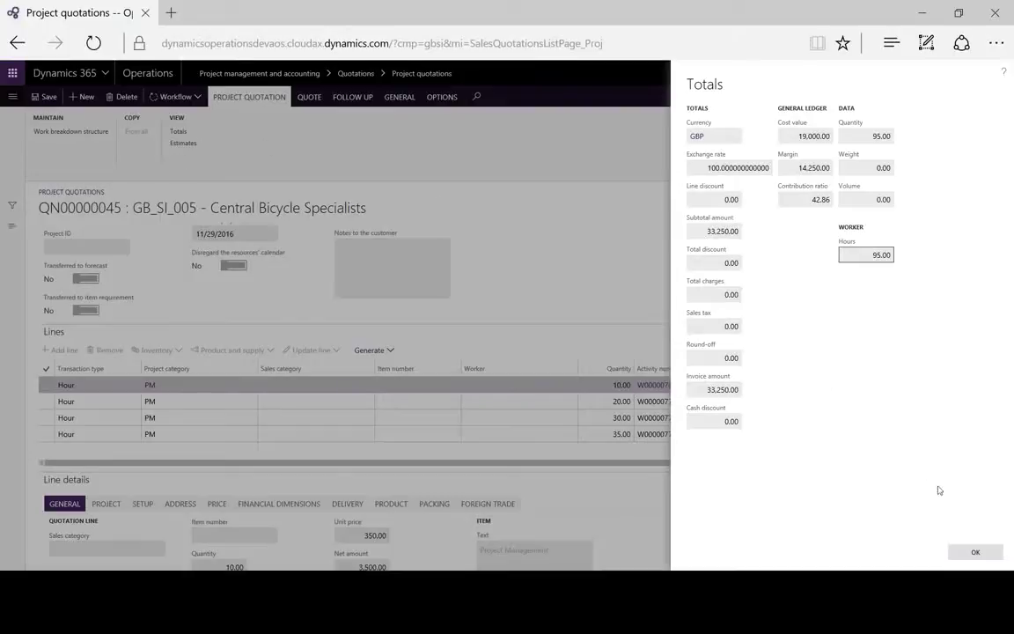
click(975, 552)
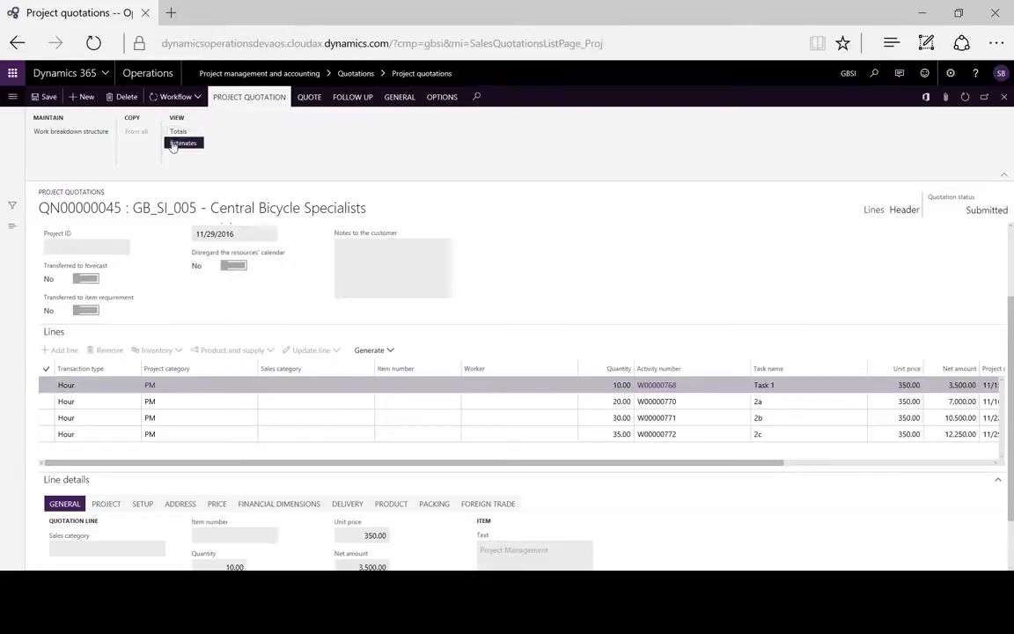
click(181, 142)
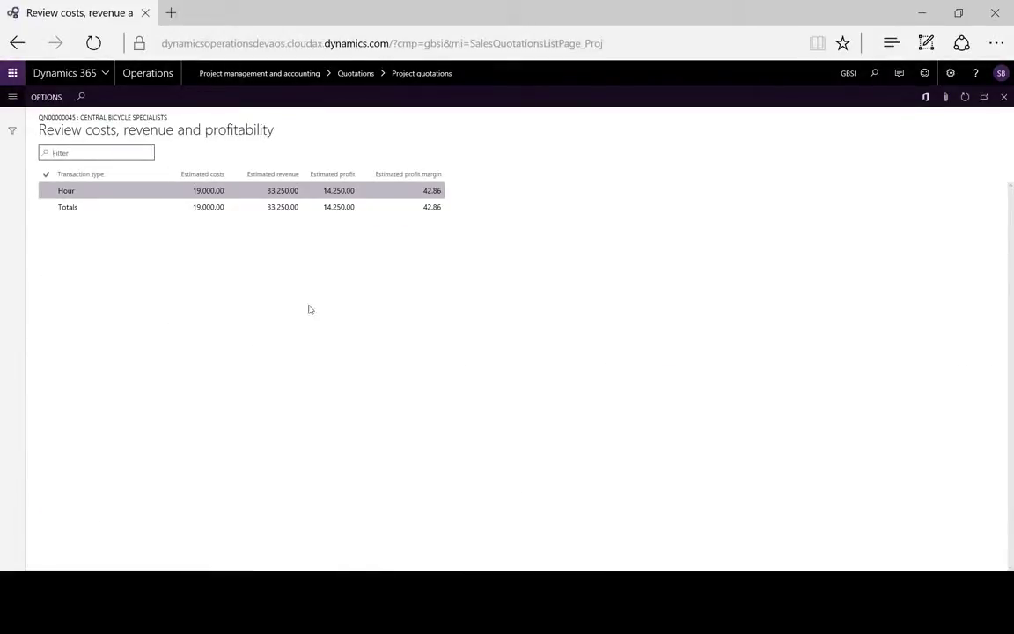
click(1005, 98)
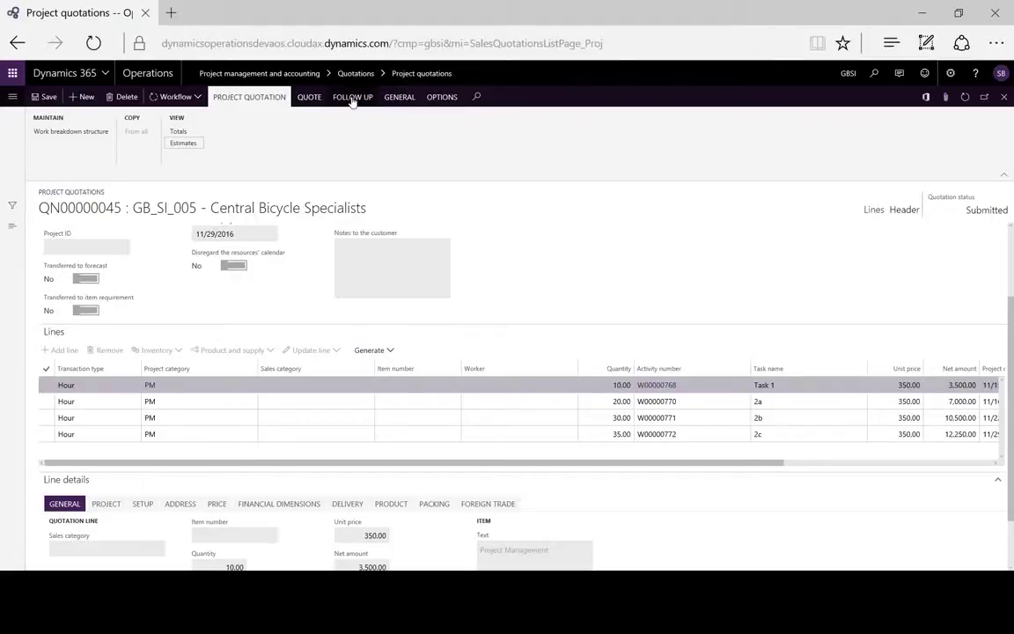
- Refresh the quotation's approval status and send the Central Bicycle Specialists quotation in the Detailed quote format without printing
click(312, 98)
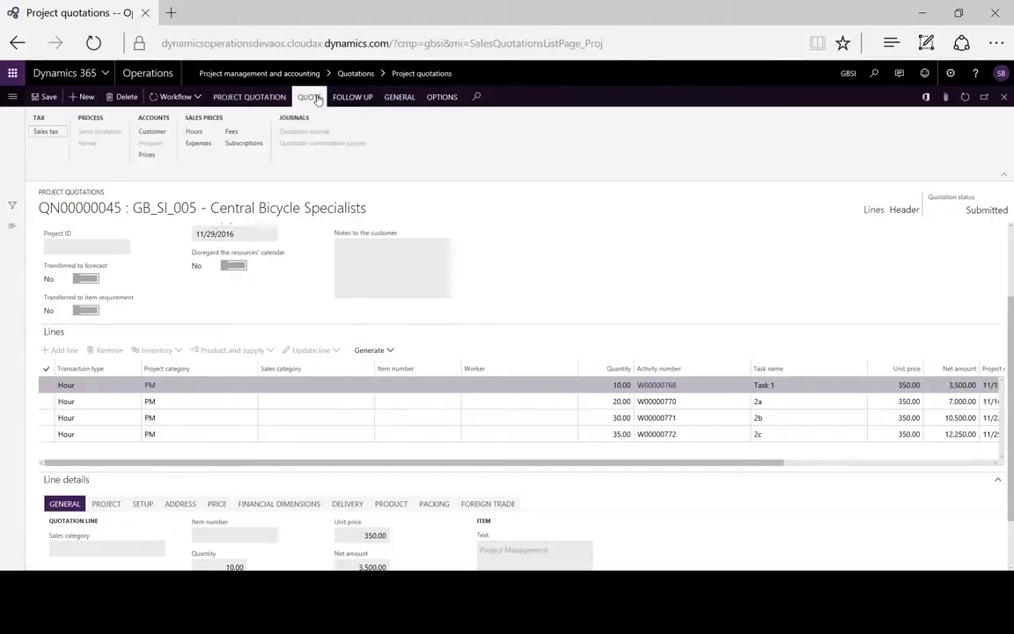
click(93, 43)
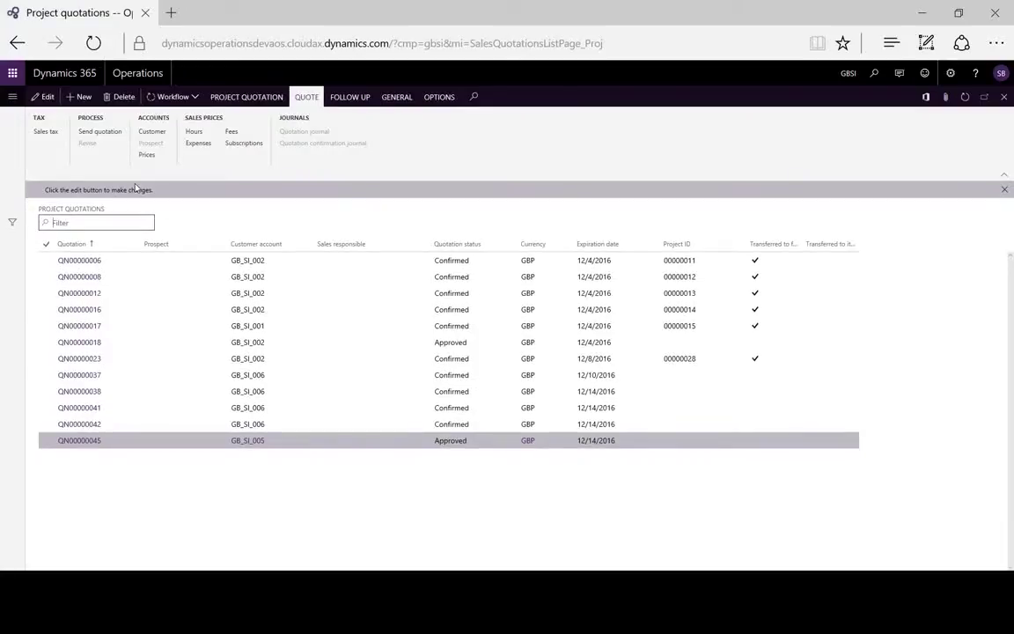
click(100, 131)
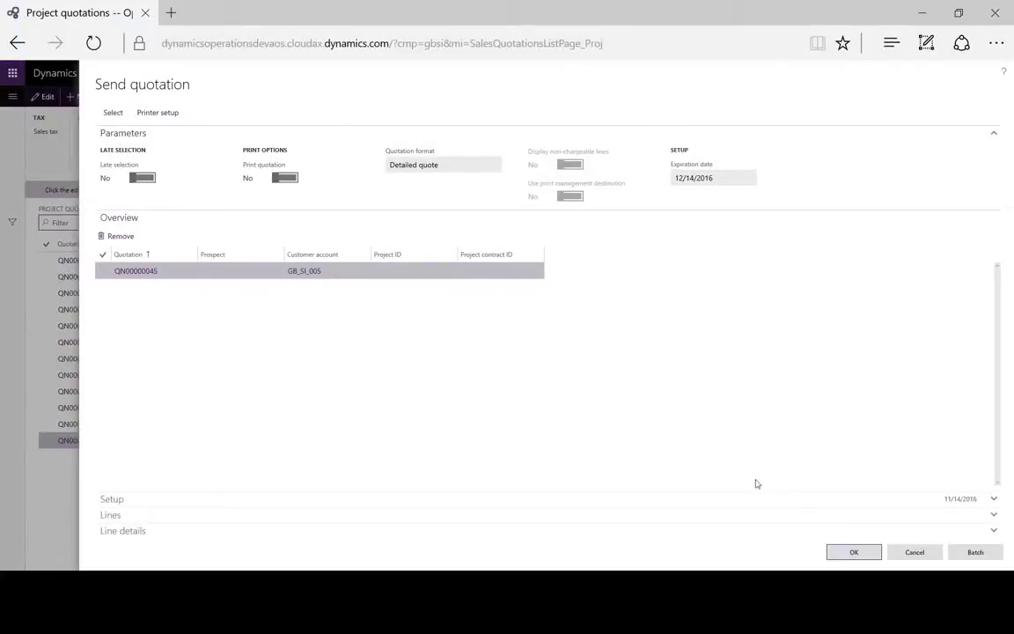
click(840, 553)
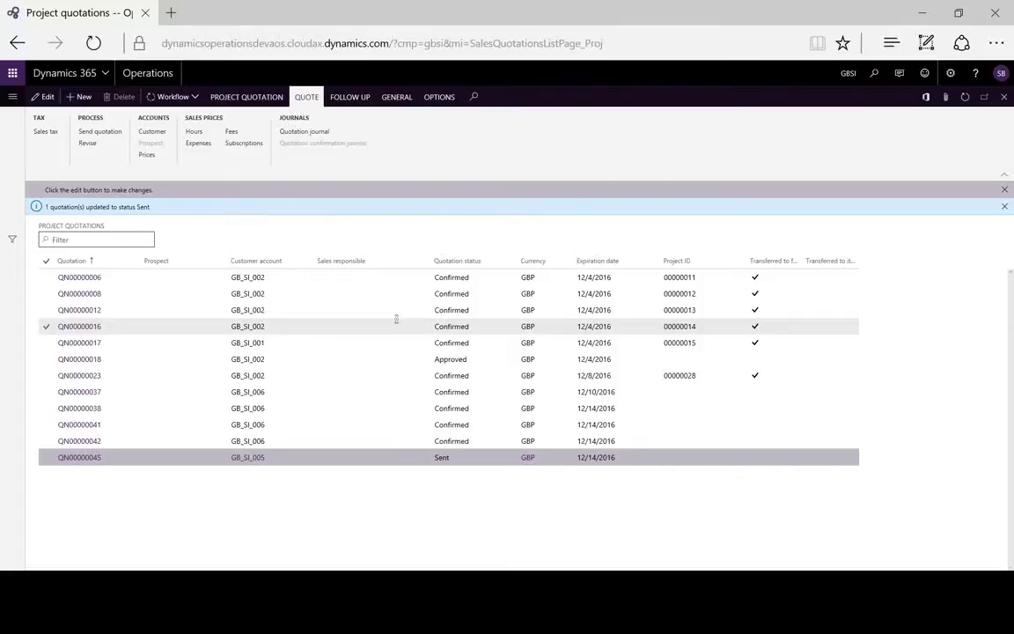
- Confirm the Central Bicycle Specialists quotation with the reason win
click(348, 97)
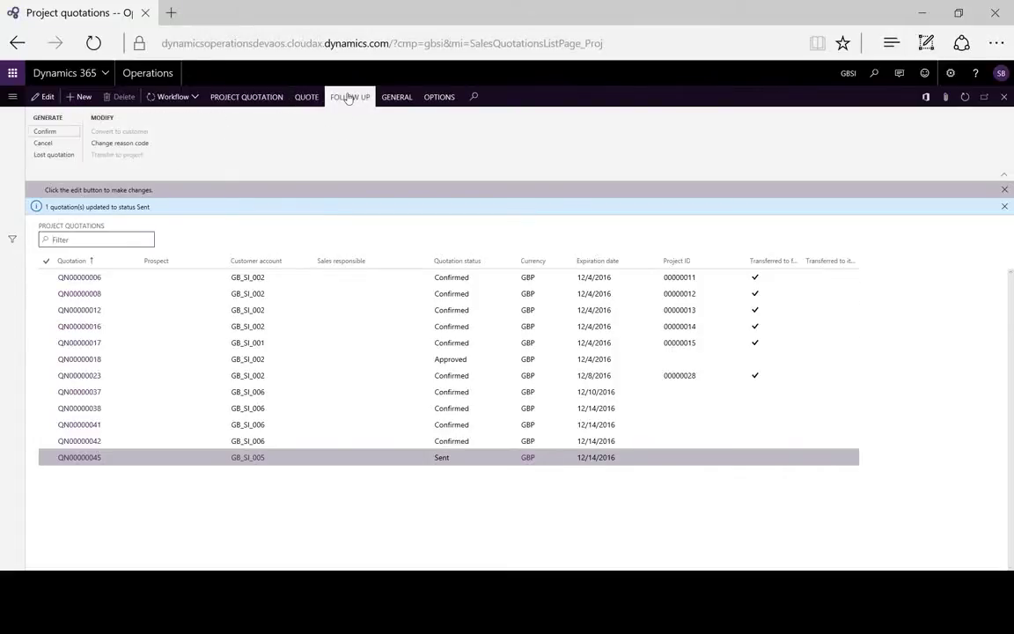
click(45, 131)
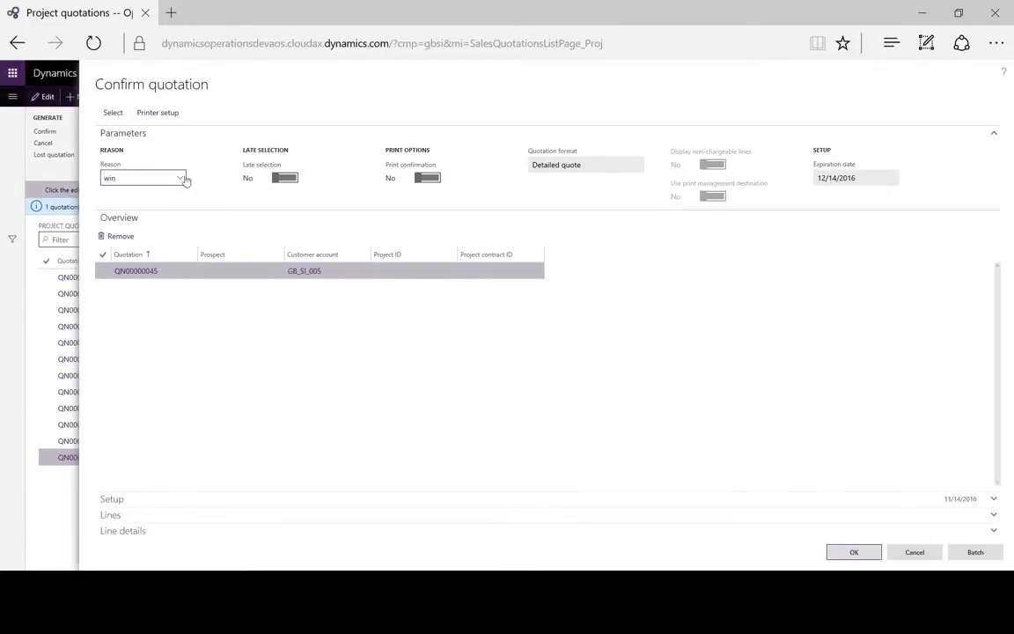
click(855, 554)
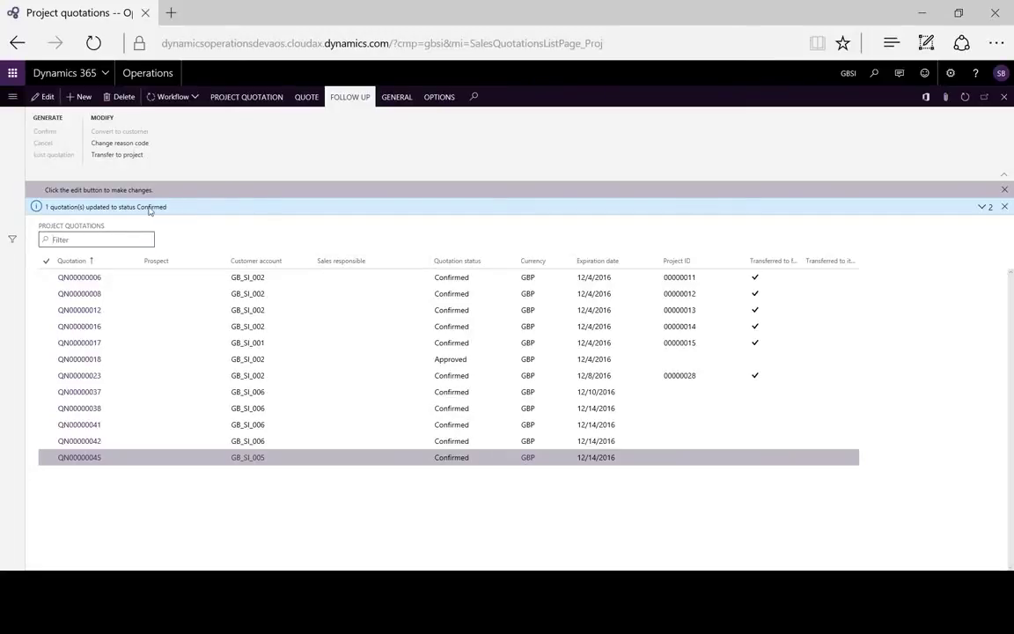
- Start transferring the confirmed Central Bicycle Specialists quotation to a project
click(117, 154)
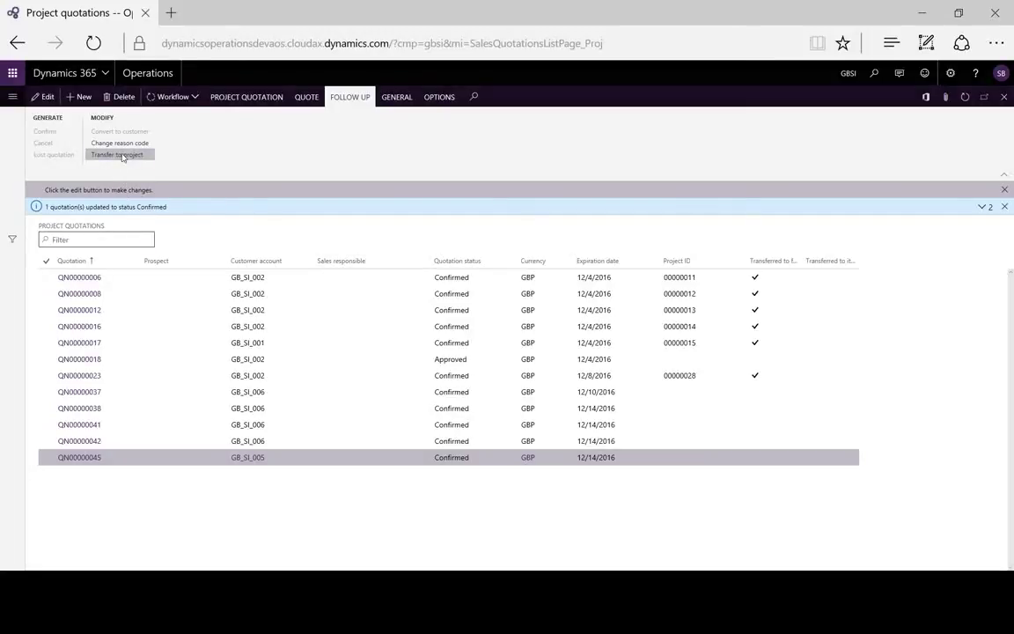